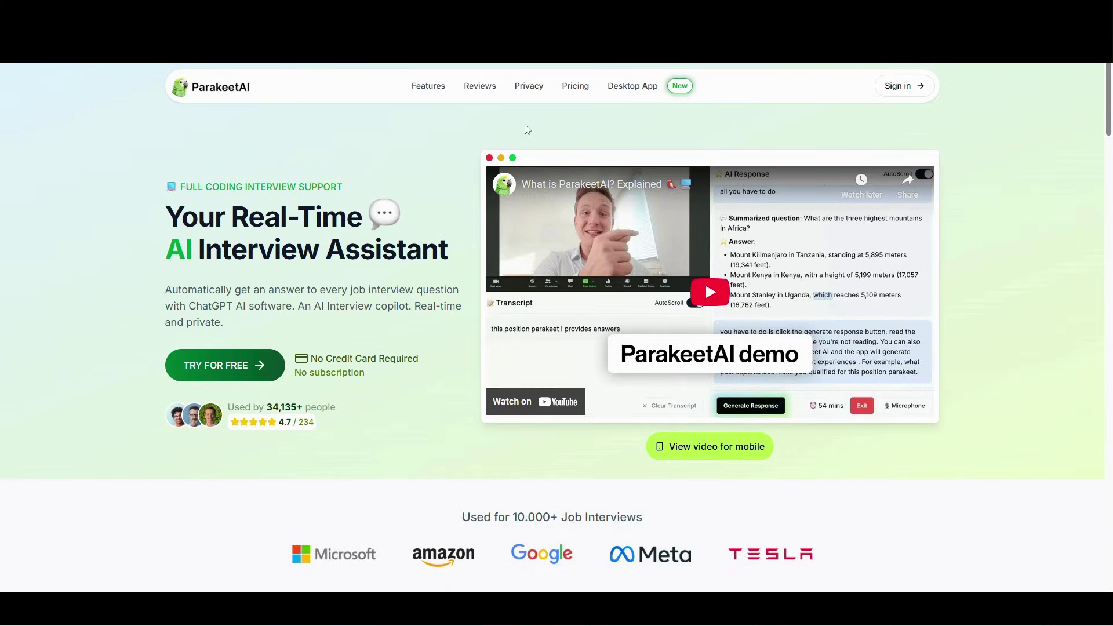
Step: Jump to the pricing section listing Basic $29.50, Plus $59.00 and Advanced $88.50 credit packages
{"action": "left_click", "coordinate": [571, 87]}
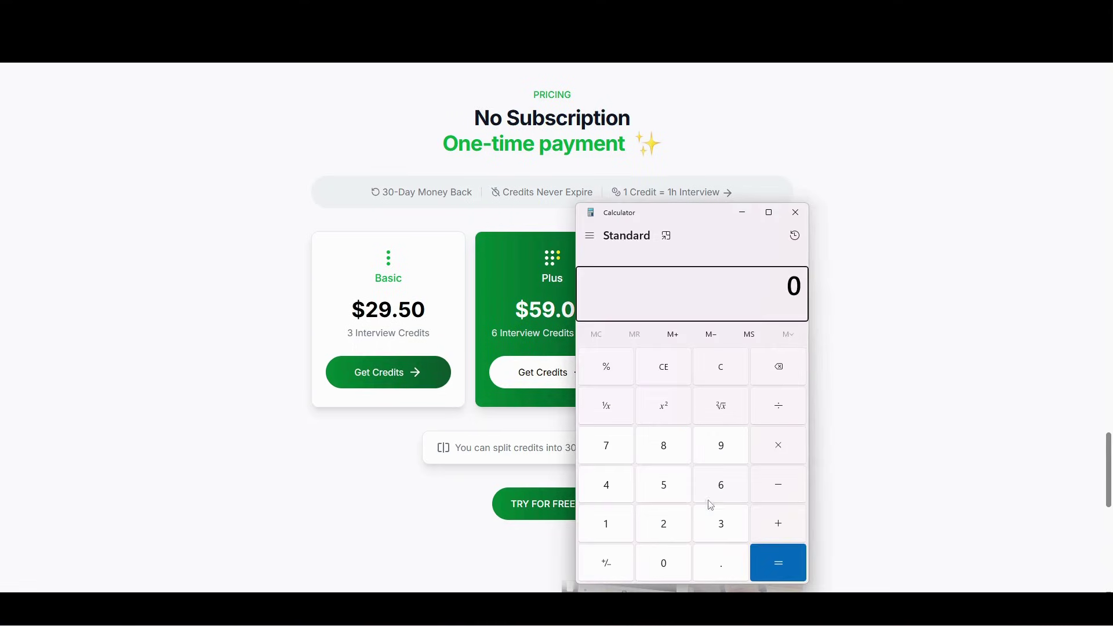
Step: Compute 60 × 3 = 180 in Calculator
{"action": "left_click", "coordinate": [722, 487]}
{"action": "left_click", "coordinate": [664, 561]}
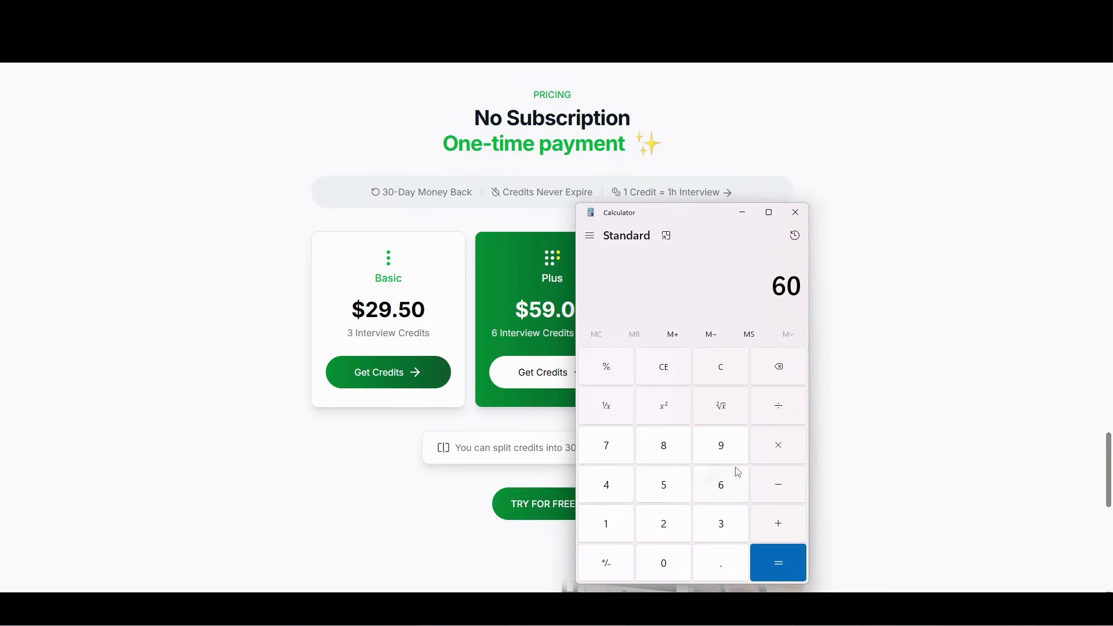
{"action": "left_click", "coordinate": [776, 449]}
{"action": "left_click", "coordinate": [726, 525]}
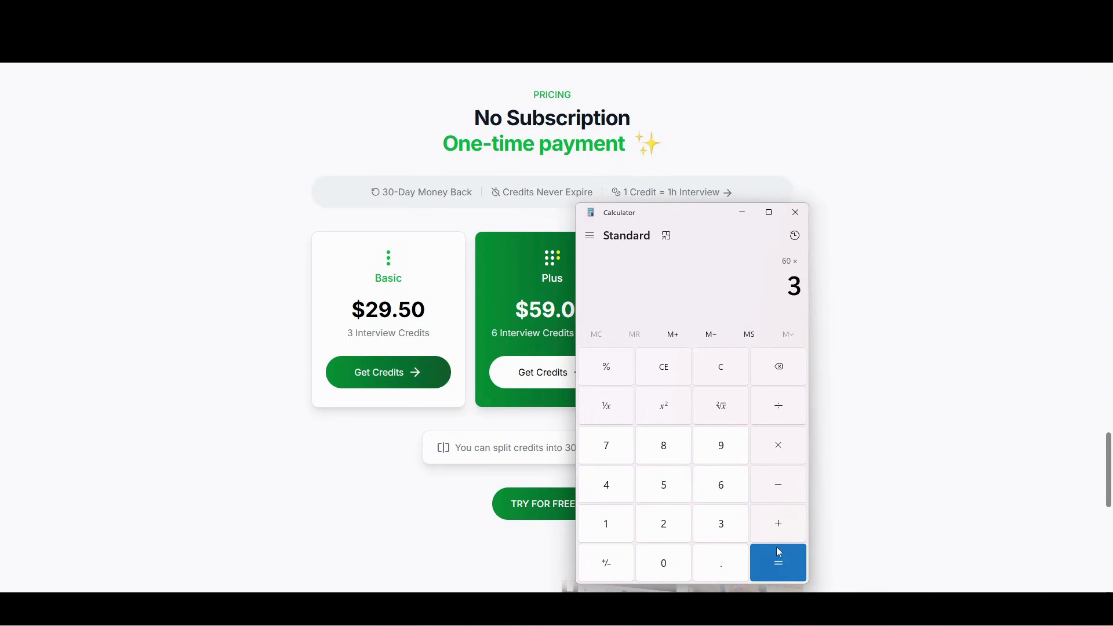
{"action": "left_click", "coordinate": [780, 557]}
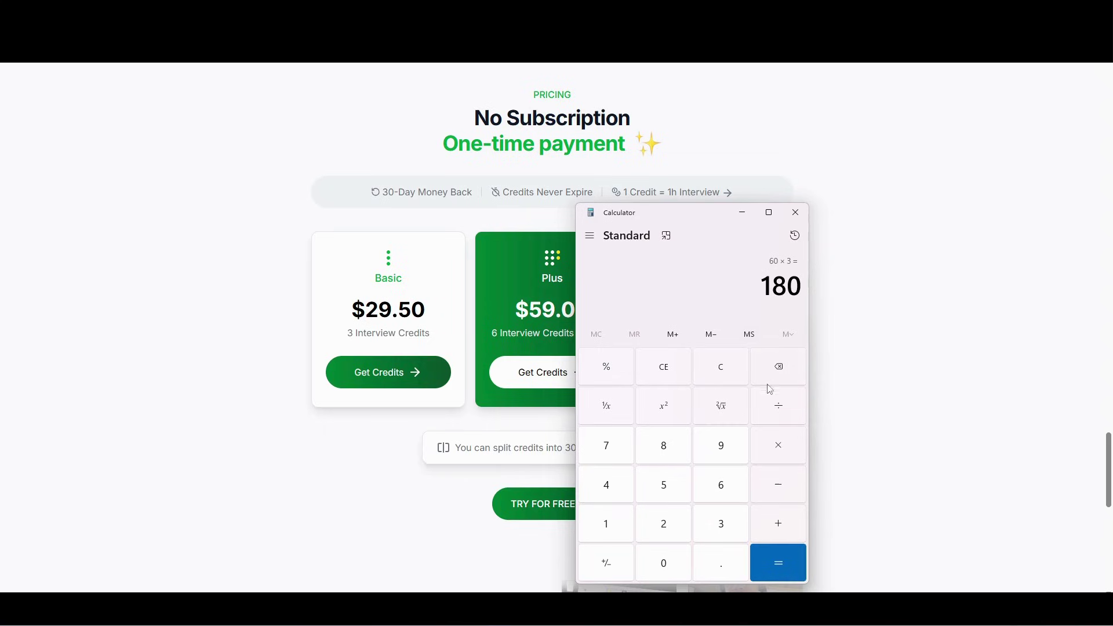
Step: Divide the 180 result by 20 to get 9
{"action": "left_click", "coordinate": [774, 415]}
{"action": "left_click", "coordinate": [666, 526]}
{"action": "left_click", "coordinate": [661, 562]}
{"action": "left_click", "coordinate": [782, 557]}
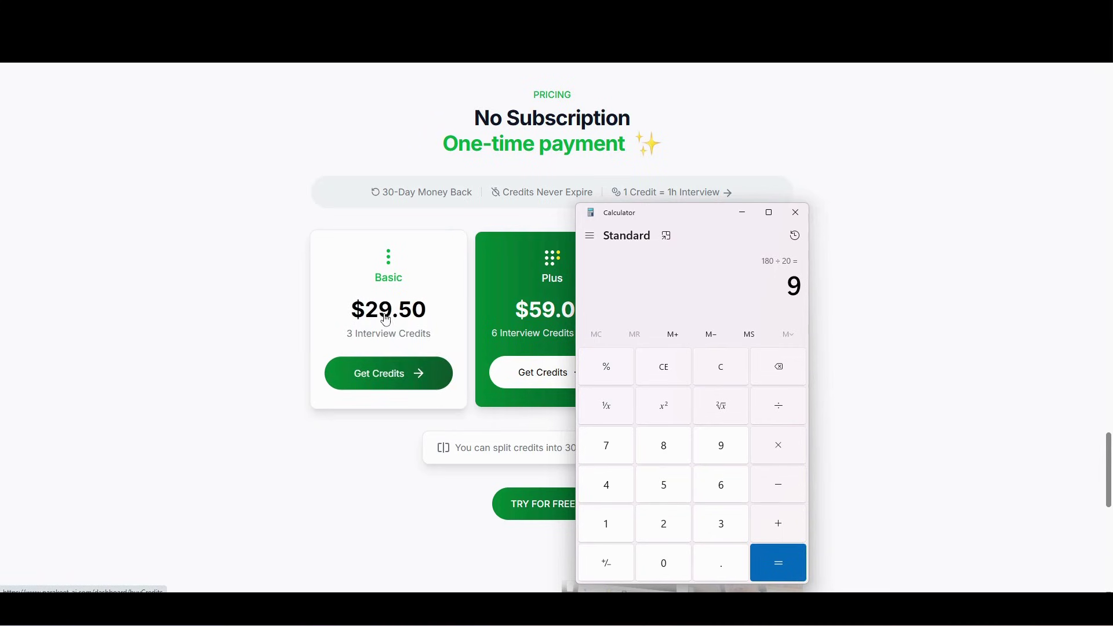
Step: Return to the pricing page and start the free trial to reach the dashboard Home page
{"action": "left_click", "coordinate": [227, 291]}
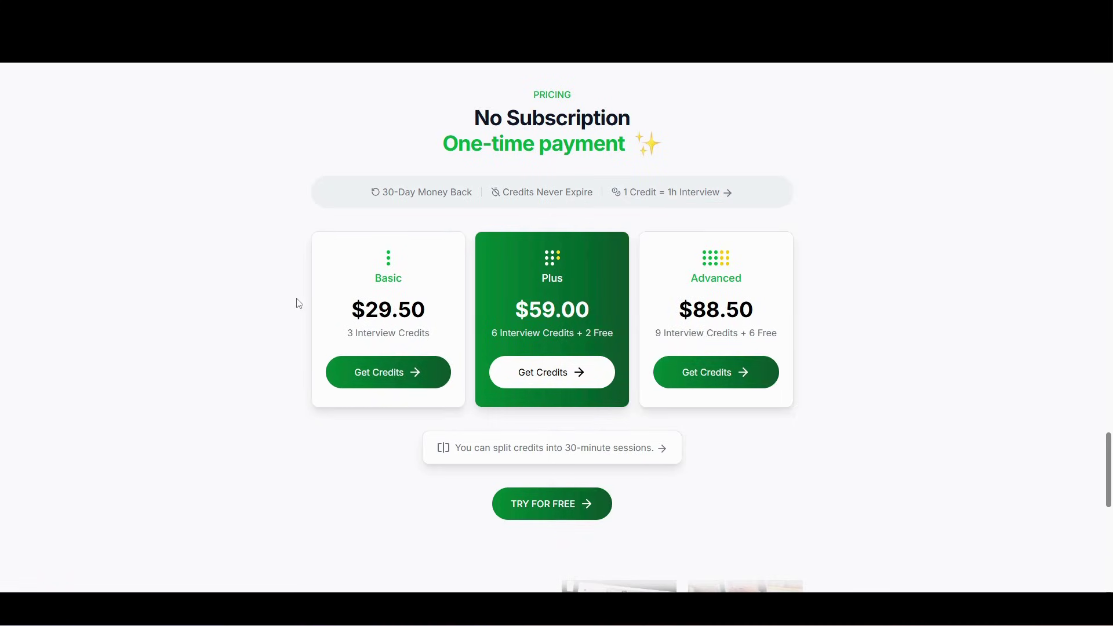
{"action": "left_click", "coordinate": [534, 511]}
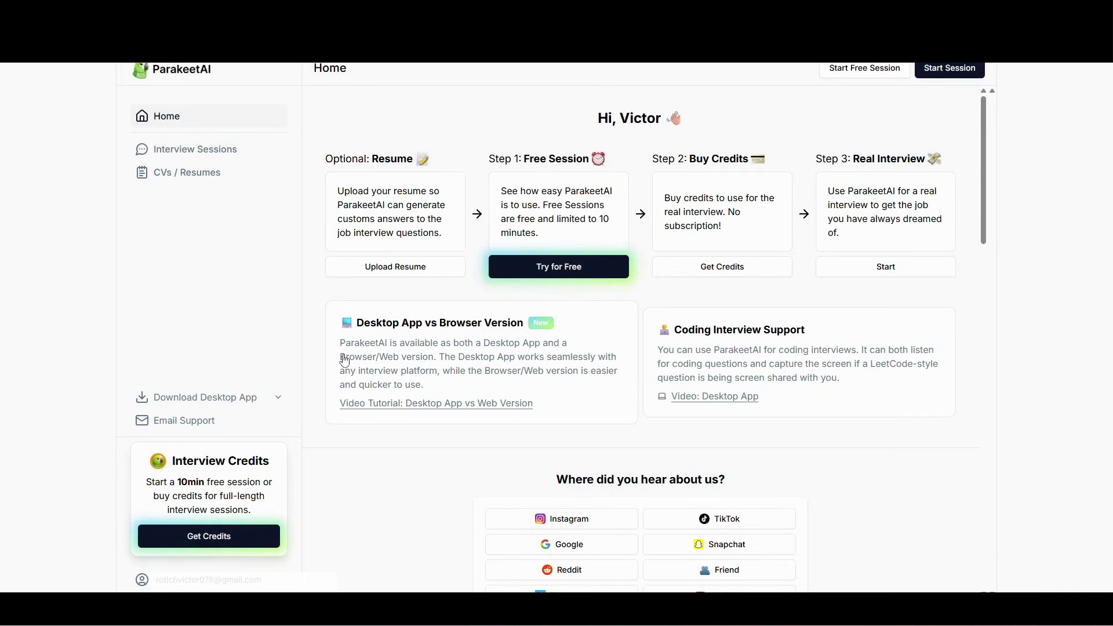
Step: Attach the Python Developer resume PDF in the Upload Resume dialog, titled from its file name
{"action": "left_click", "coordinate": [381, 272]}
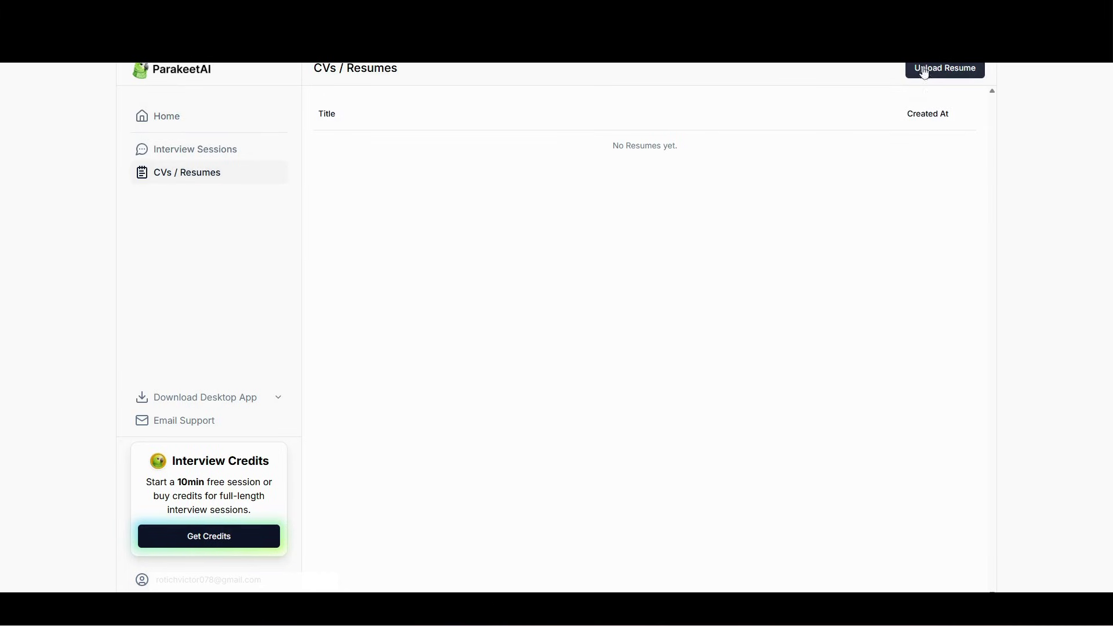
{"action": "left_click", "coordinate": [923, 70]}
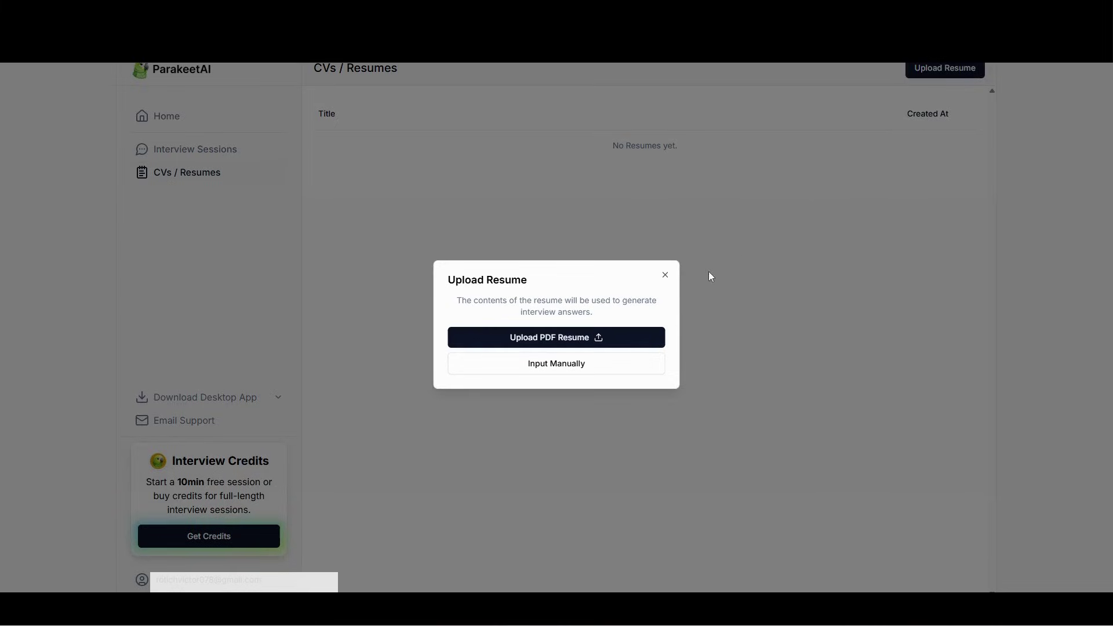
{"action": "left_click", "coordinate": [563, 344]}
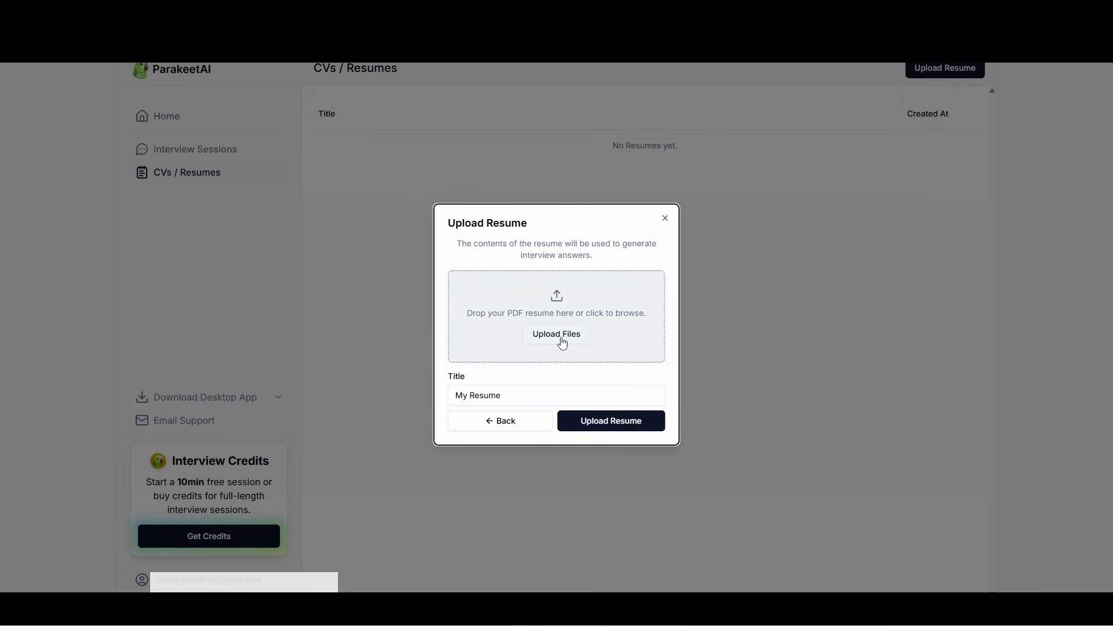
{"action": "left_click", "coordinate": [439, 324]}
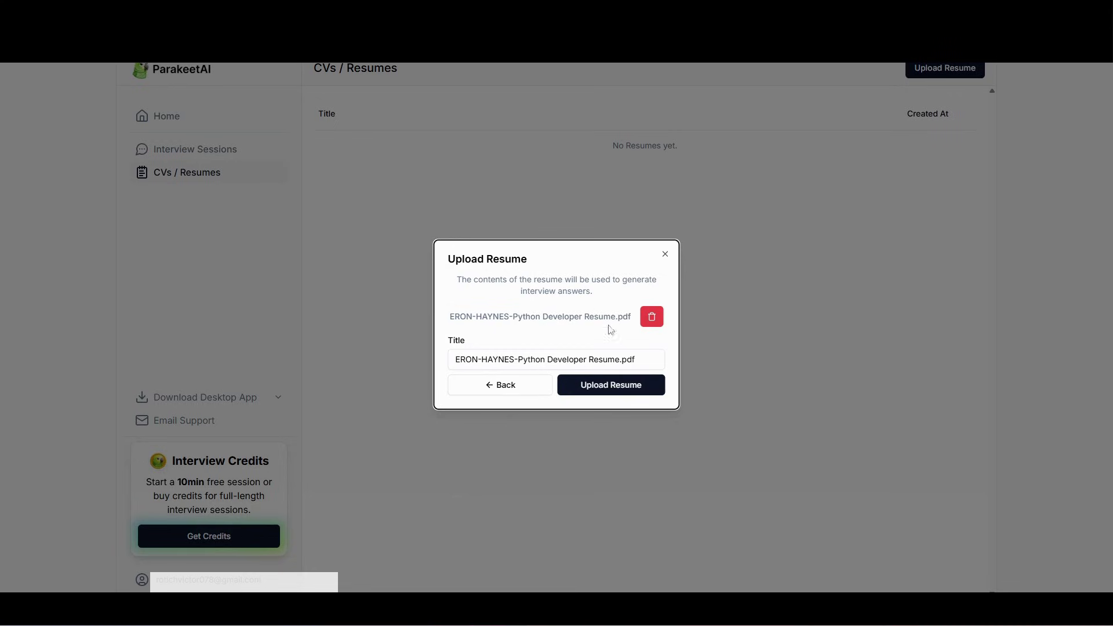
Step: Submit the Python Developer resume so it is uploaded and parsed into an editable form
{"action": "left_click", "coordinate": [590, 391]}
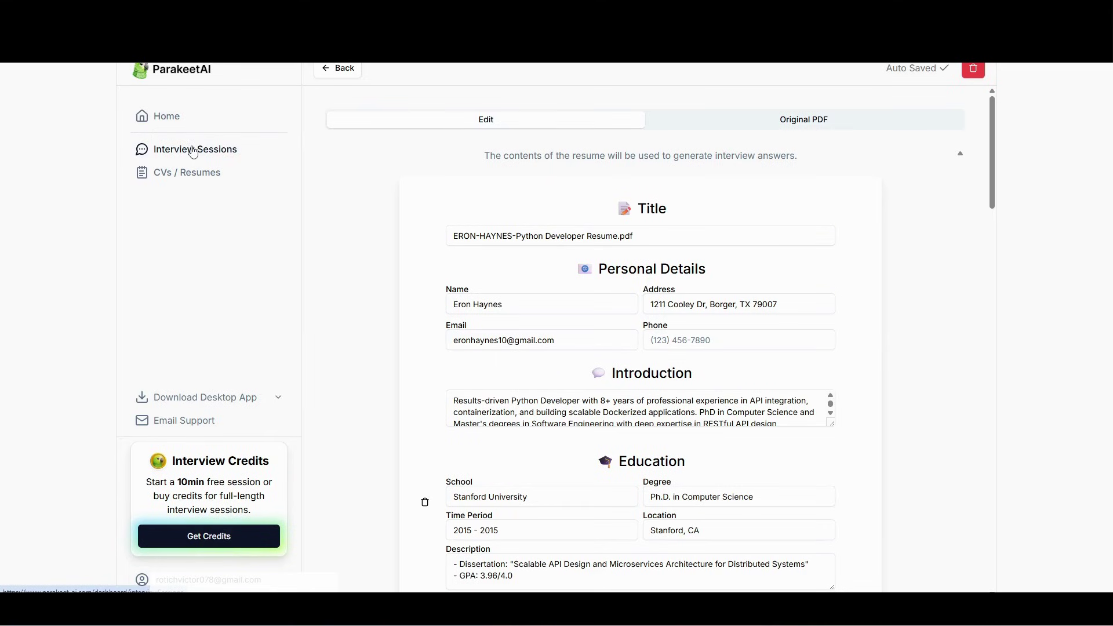
Step: Begin a free 10-minute session from the Interview Sessions list
{"action": "left_click", "coordinate": [193, 154]}
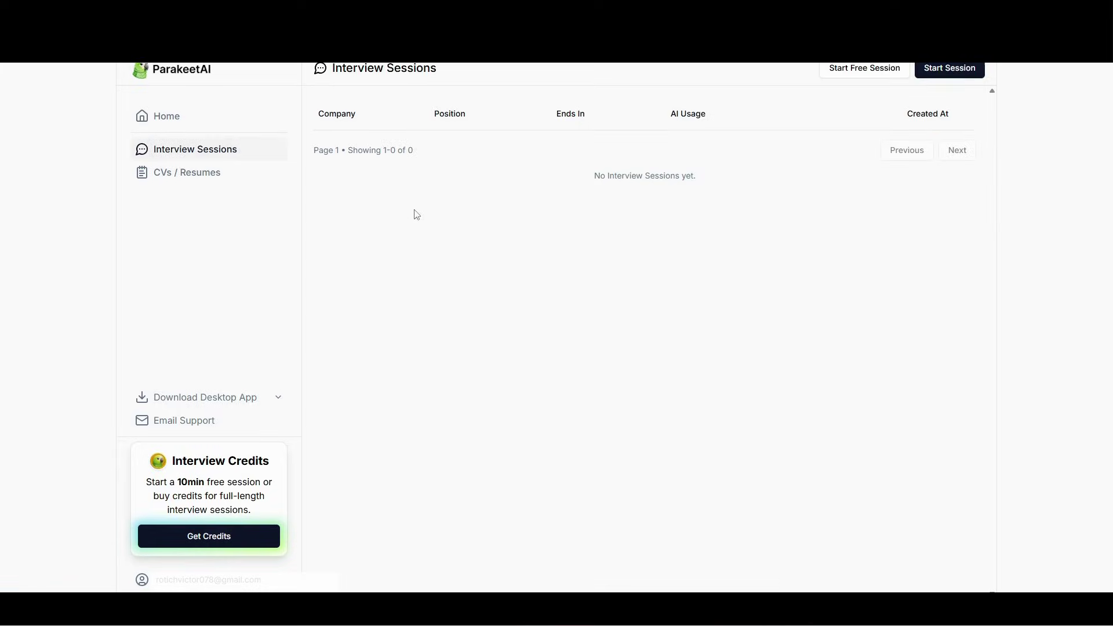
{"action": "left_click", "coordinate": [845, 75]}
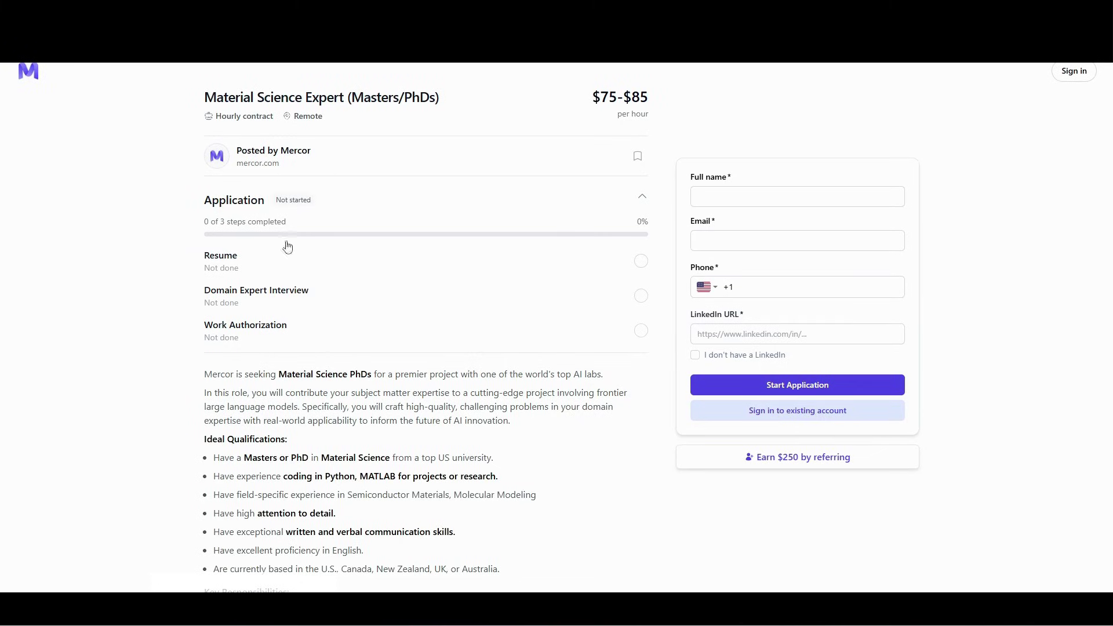
Step: Enter Mercor as the company in the Free Interview dialog
{"action": "left_click_drag", "start_coordinate": [231, 377], "coordinate": [204, 378]}
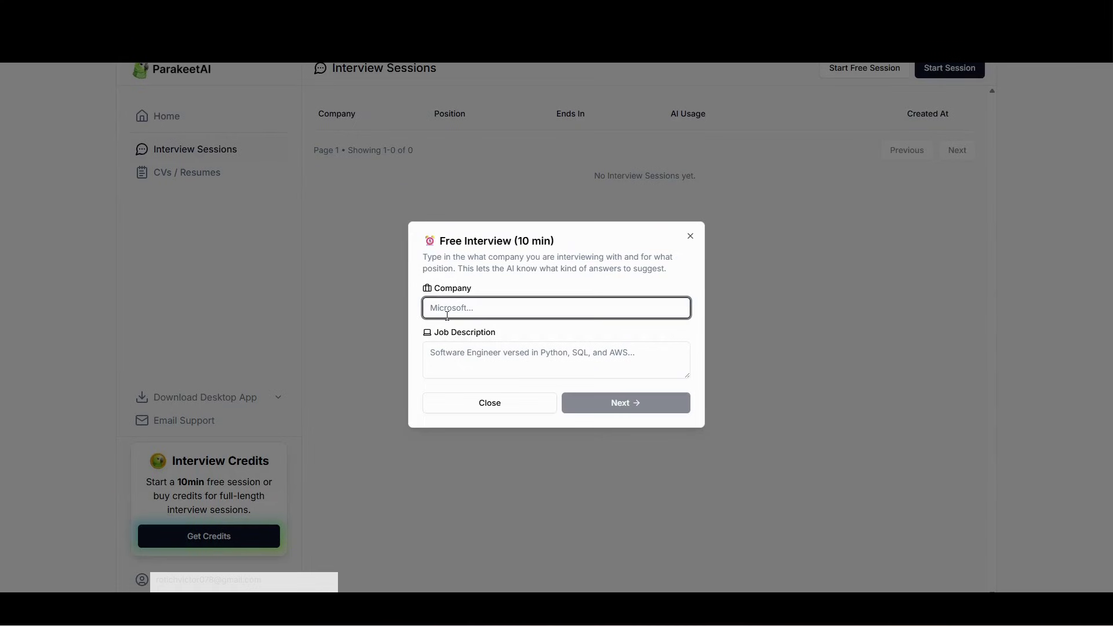
{"action": "type", "text": "m"}
{"action": "key", "text": "BackSpace"}
{"action": "type", "text": "Mercor"}
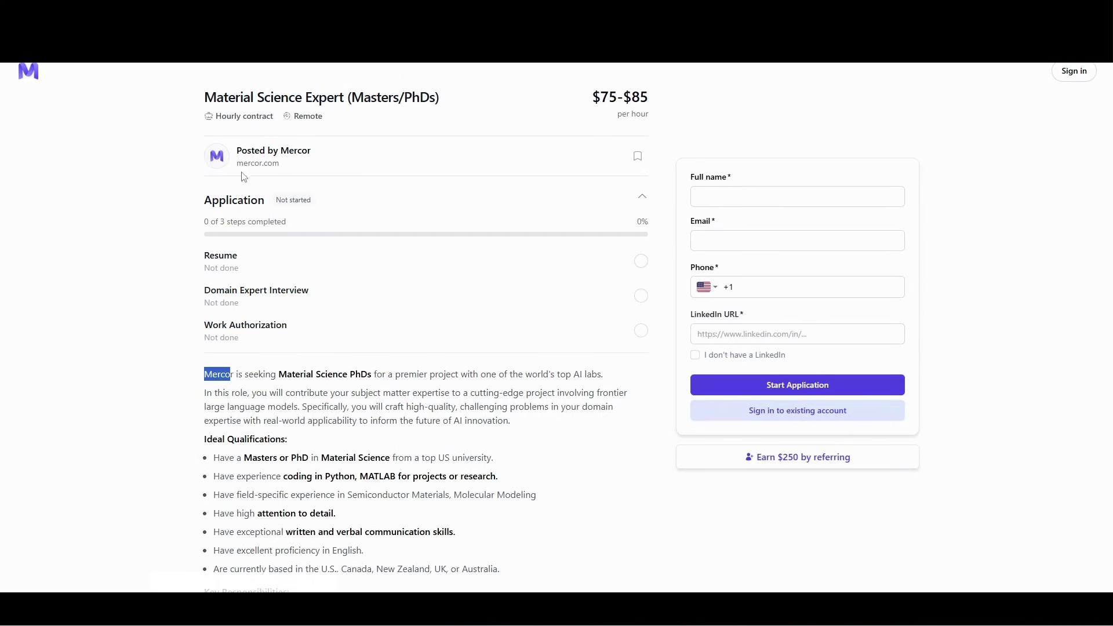
Step: Select the Mercor job text from the role summary through the qualifications list
{"action": "scroll", "coordinate": [255, 343], "scroll_direction": "down", "scroll_amount": 2}
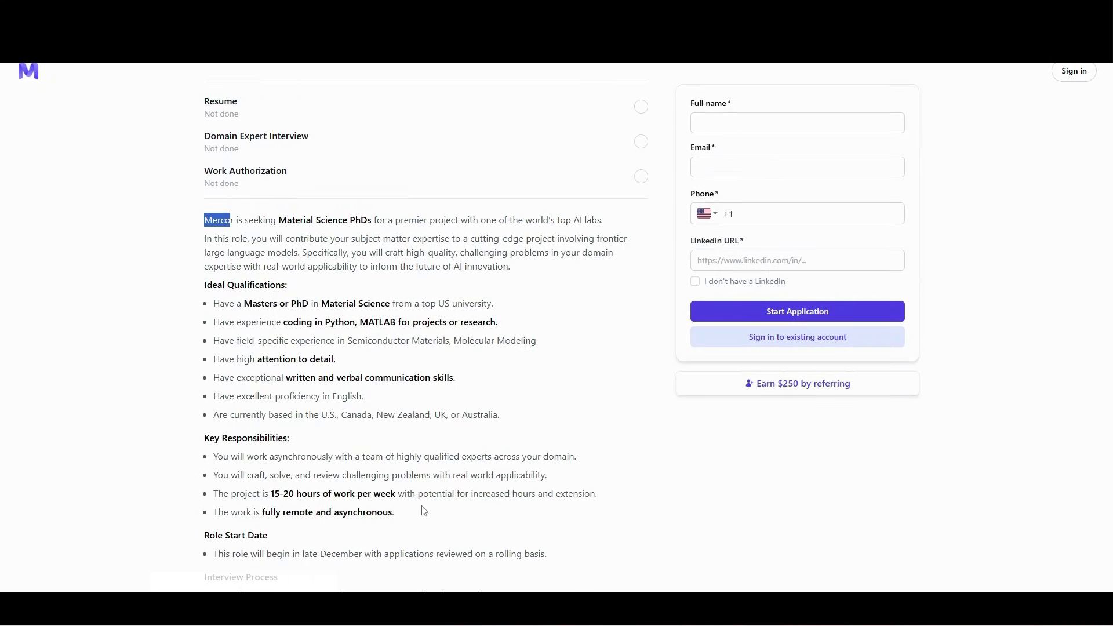
{"action": "left_click_drag", "start_coordinate": [410, 513], "coordinate": [207, 298]}
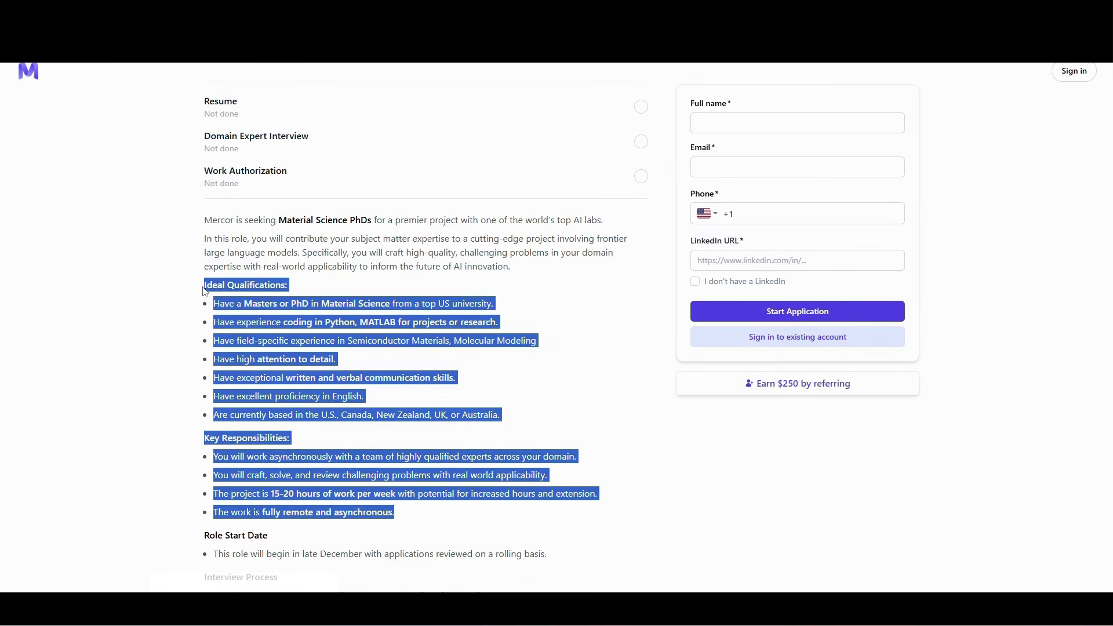
{"action": "left_click_drag", "start_coordinate": [205, 239], "coordinate": [401, 518]}
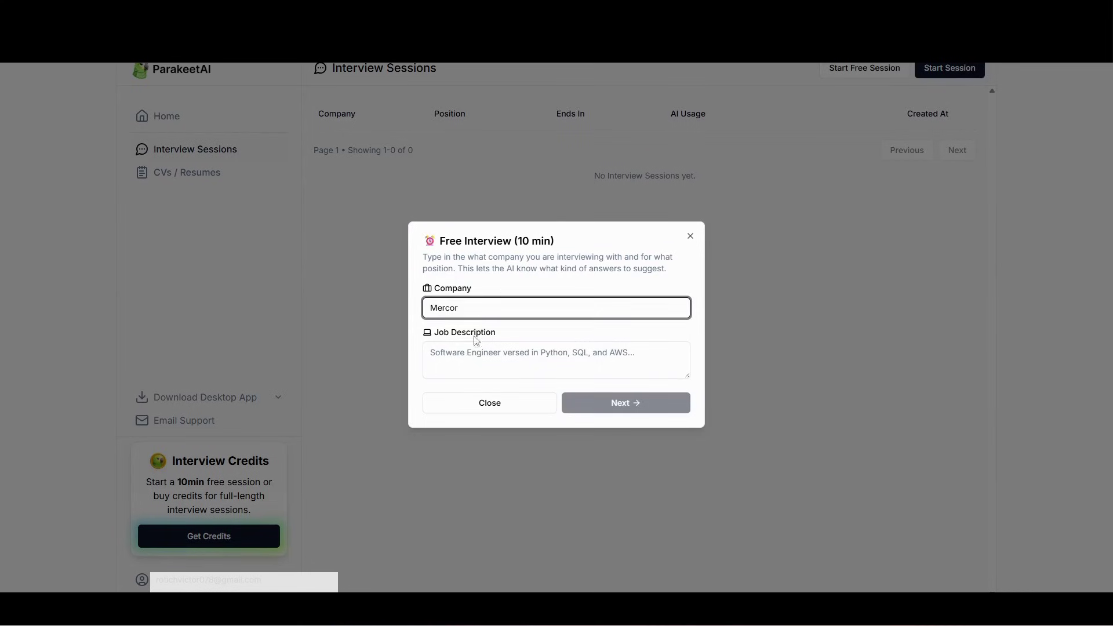
Step: Paste the copied Mercor job description into the session's job description field
{"action": "left_click", "coordinate": [471, 356]}
{"action": "key", "text": "ctrl+v"}
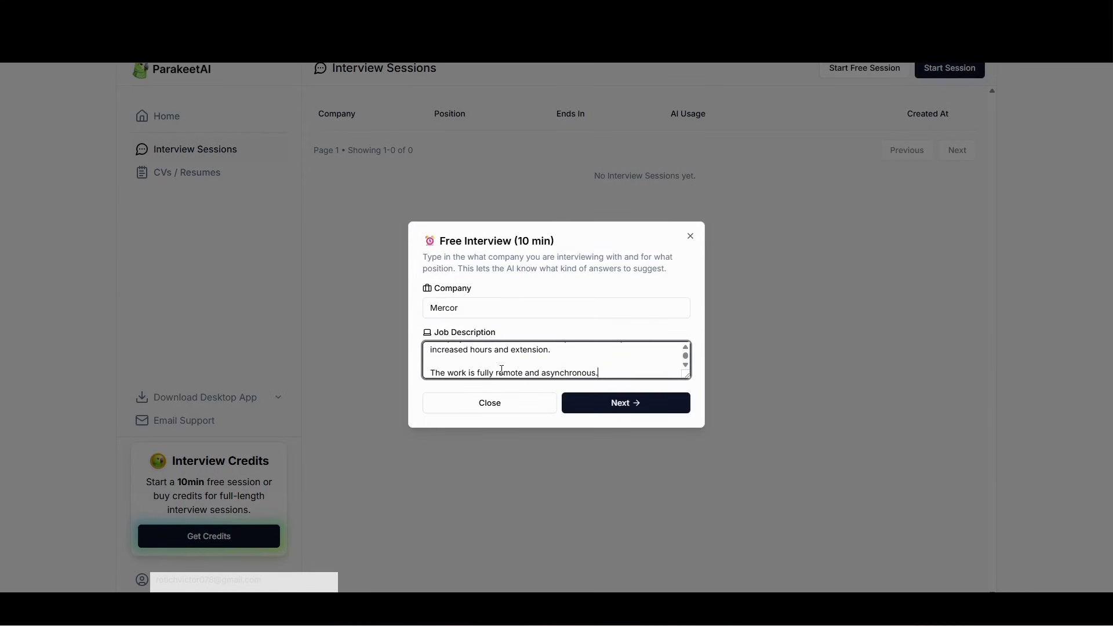
{"action": "left_click", "coordinate": [580, 407]}
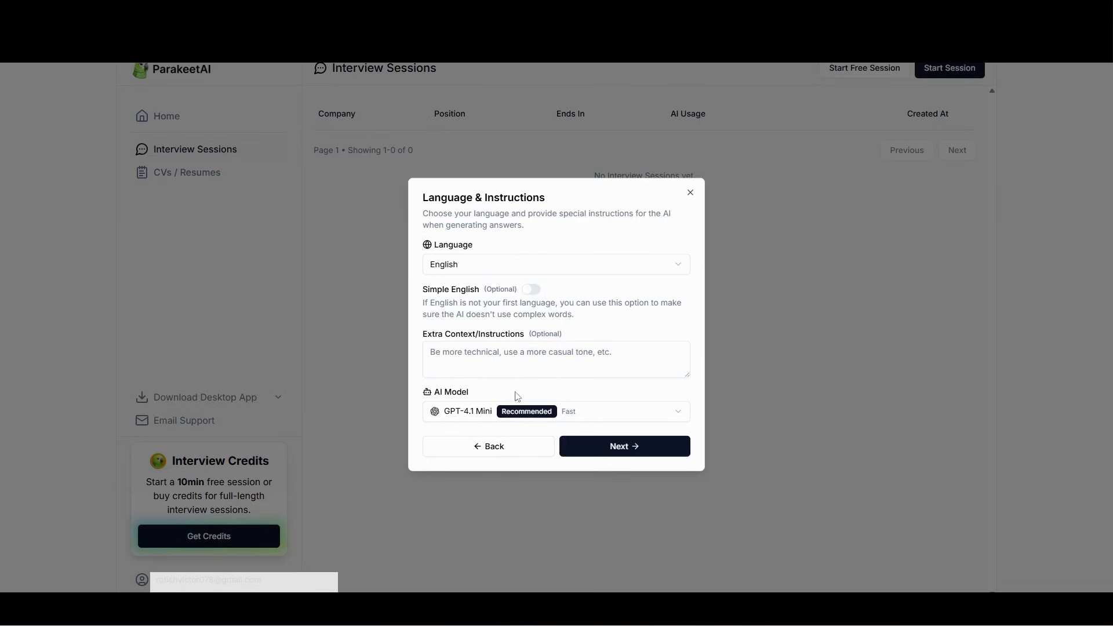
Step: Keep GPT-5.1 as the AI model and advance to resume selection
{"action": "left_click", "coordinate": [479, 412]}
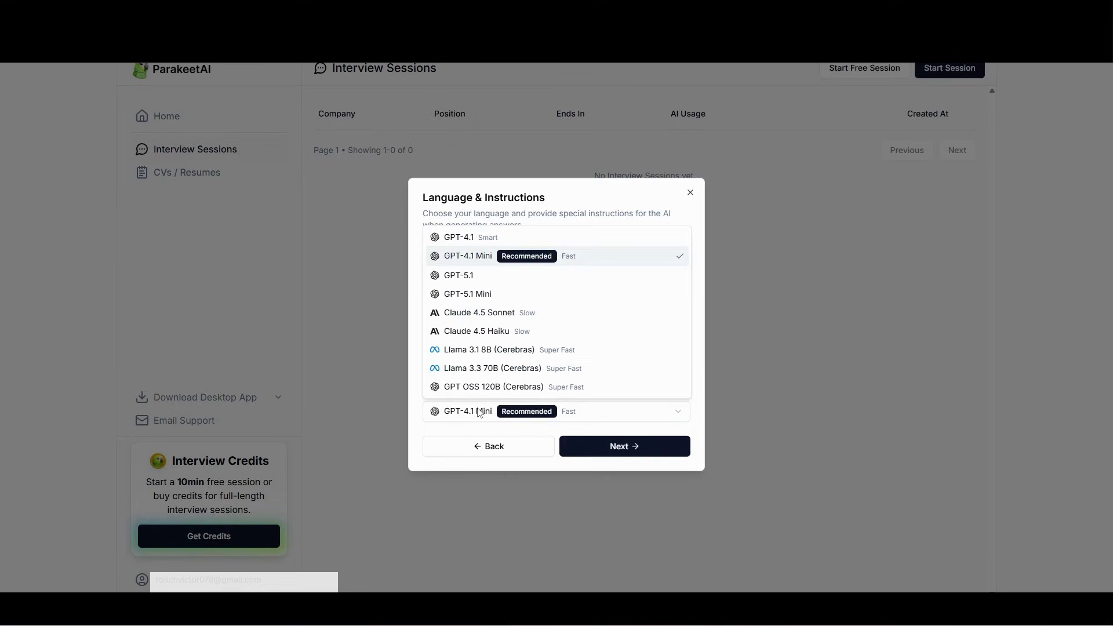
{"action": "left_click", "coordinate": [466, 278]}
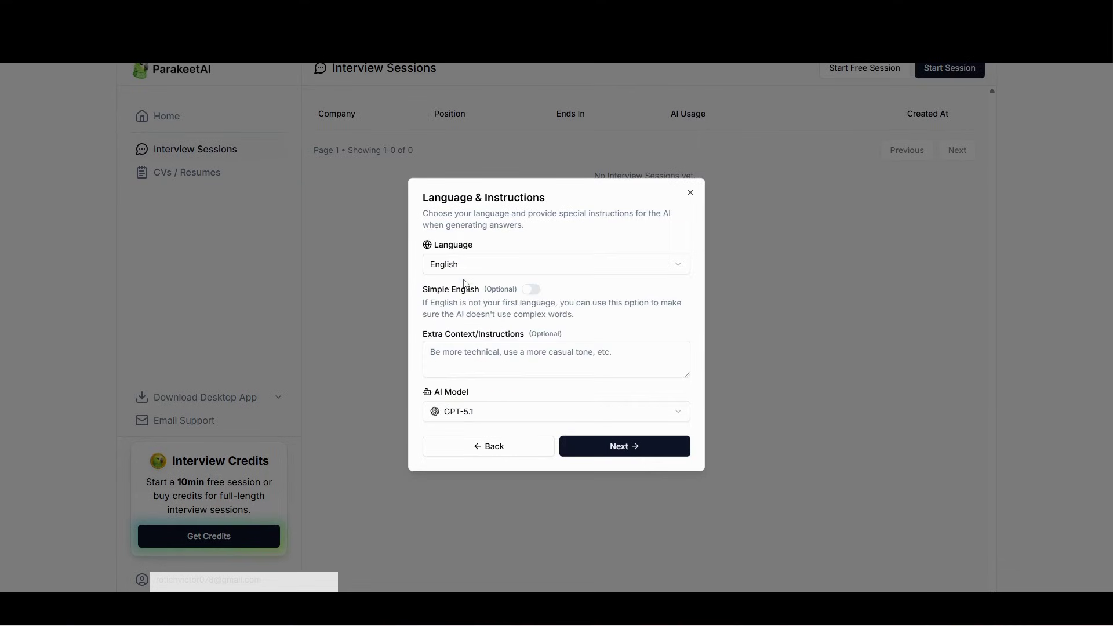
{"action": "left_click", "coordinate": [476, 411]}
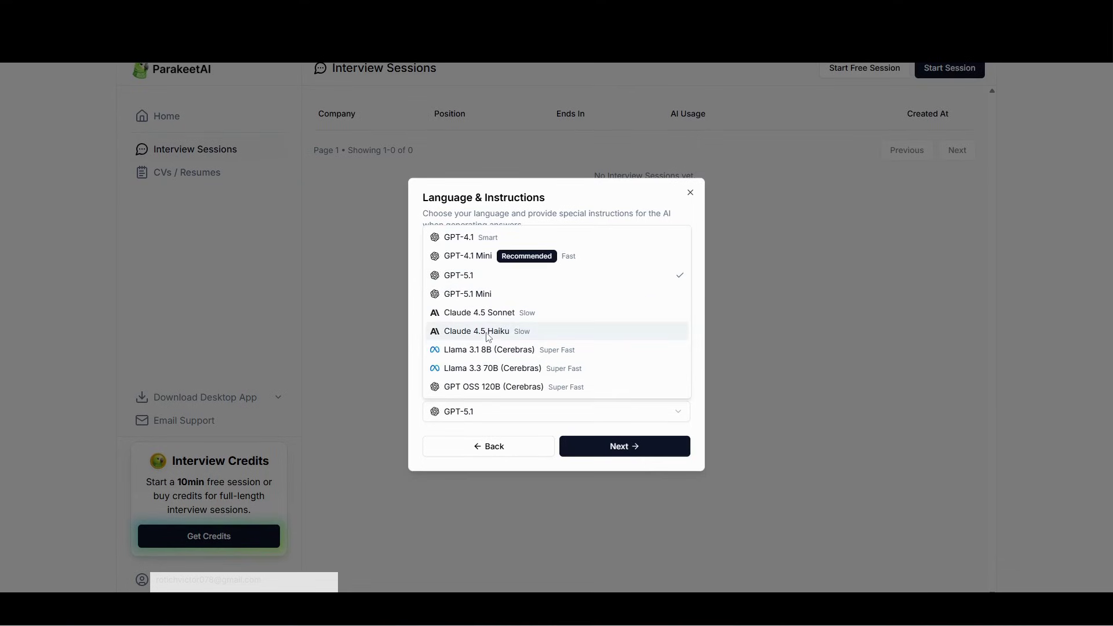
{"action": "left_click", "coordinate": [500, 416]}
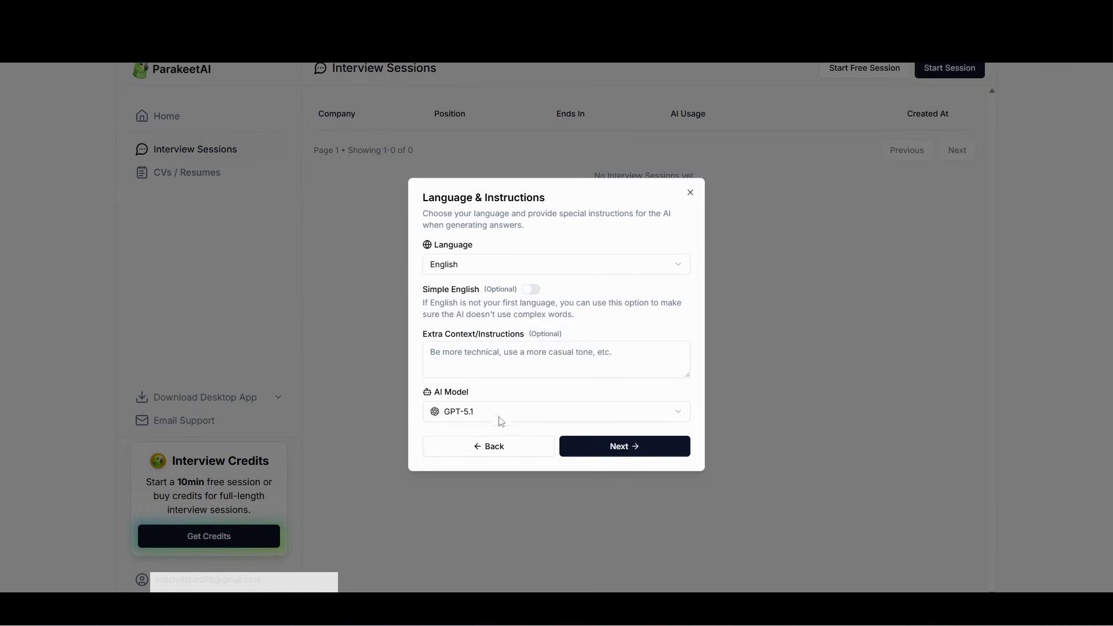
{"action": "left_click", "coordinate": [609, 447]}
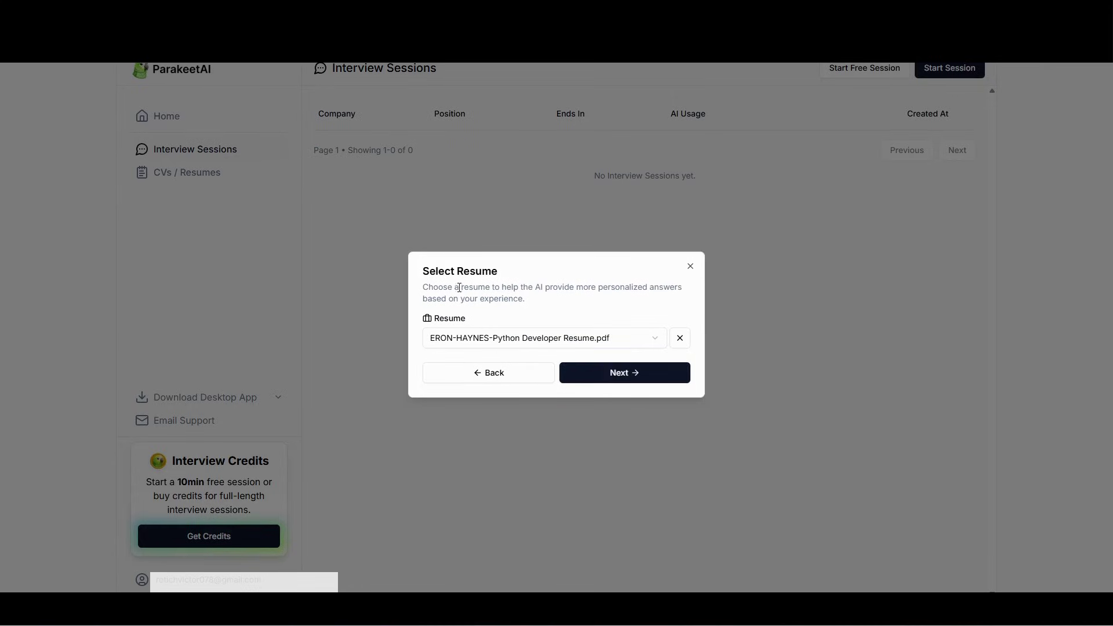
Step: Move past the resume and Auto Generate AI Response (left off) steps to transcript/summary saving
{"action": "left_click", "coordinate": [582, 377]}
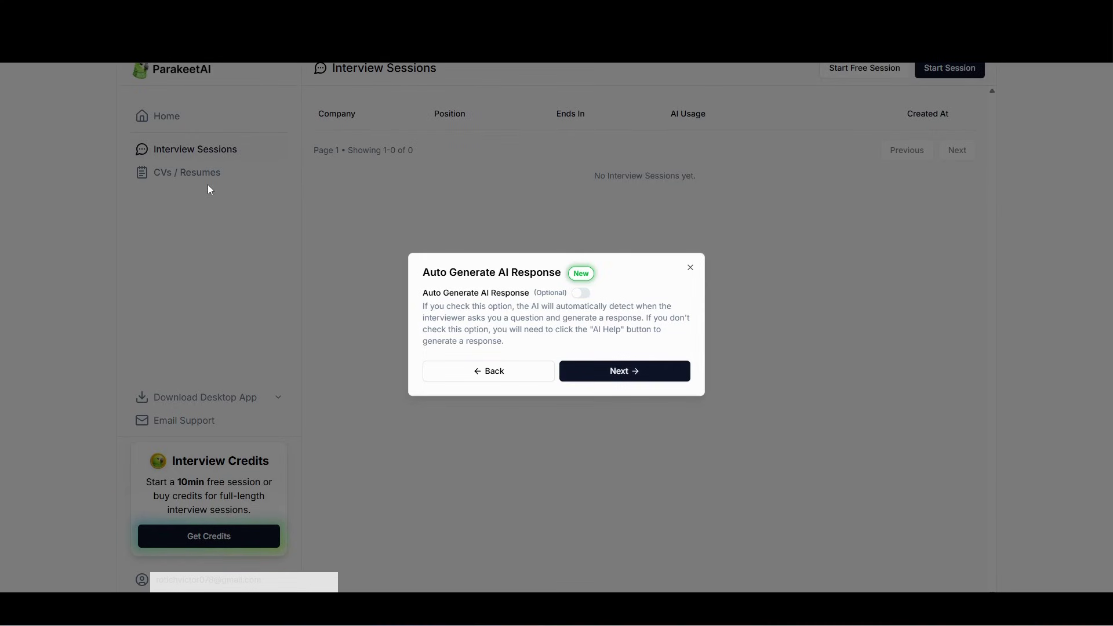
{"action": "left_click", "coordinate": [478, 369]}
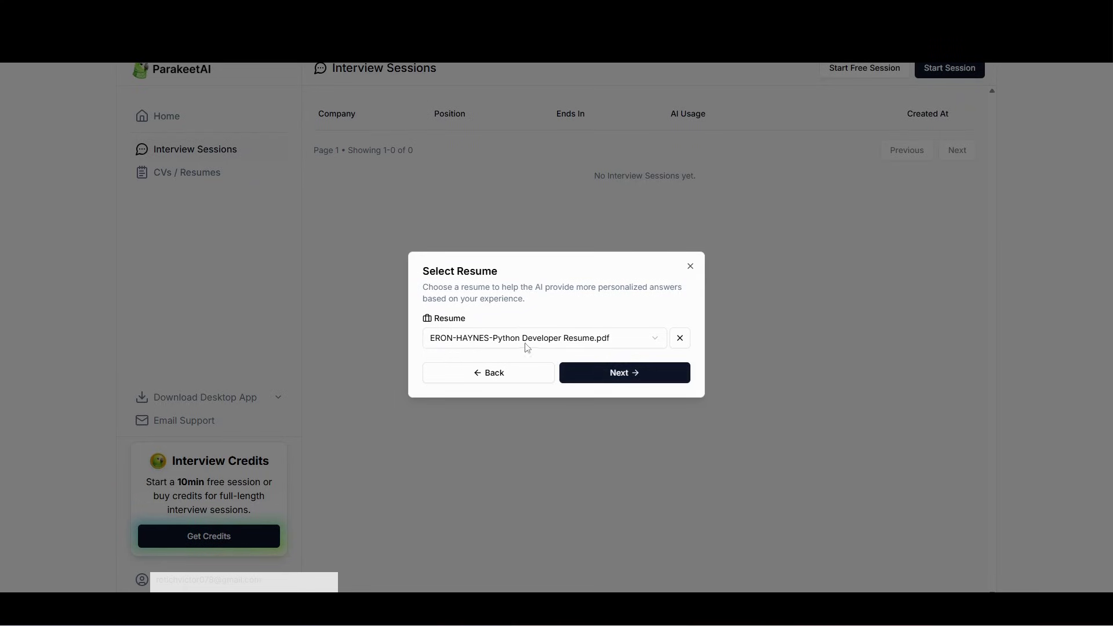
{"action": "left_click", "coordinate": [571, 369]}
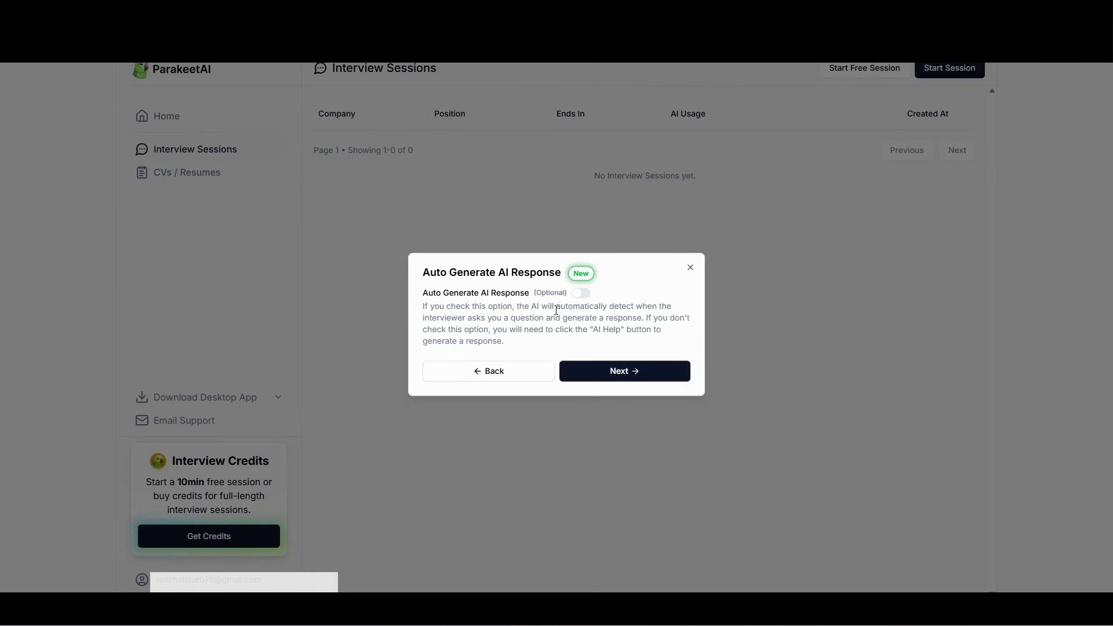
{"action": "left_click", "coordinate": [594, 376]}
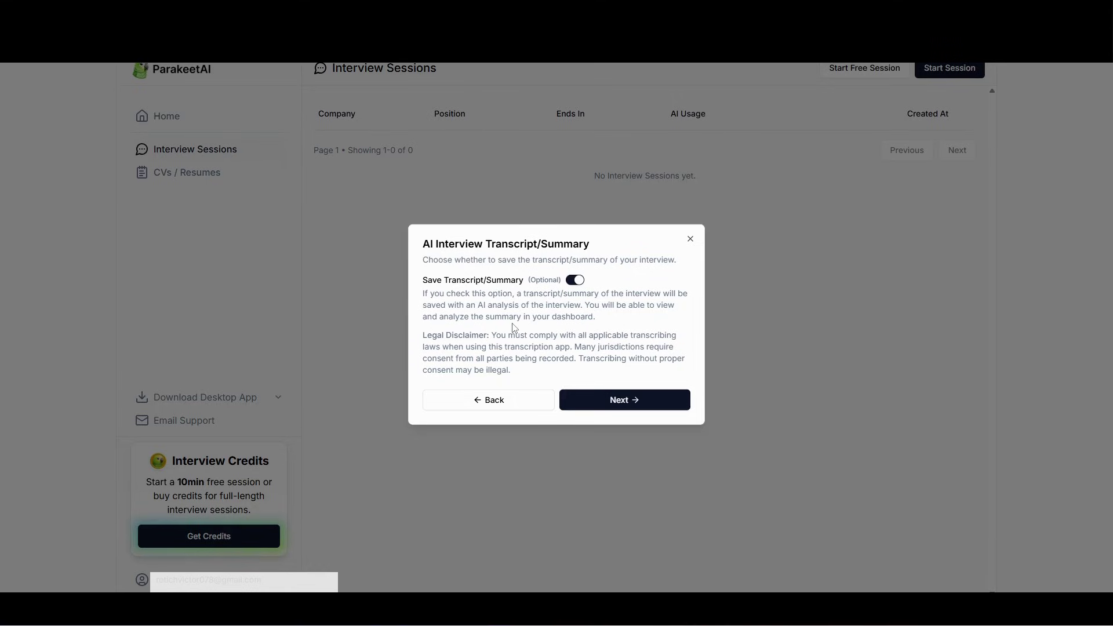
Step: Confirm the setup and create the free Mercor Materials Science Specialist session
{"action": "left_click", "coordinate": [593, 400]}
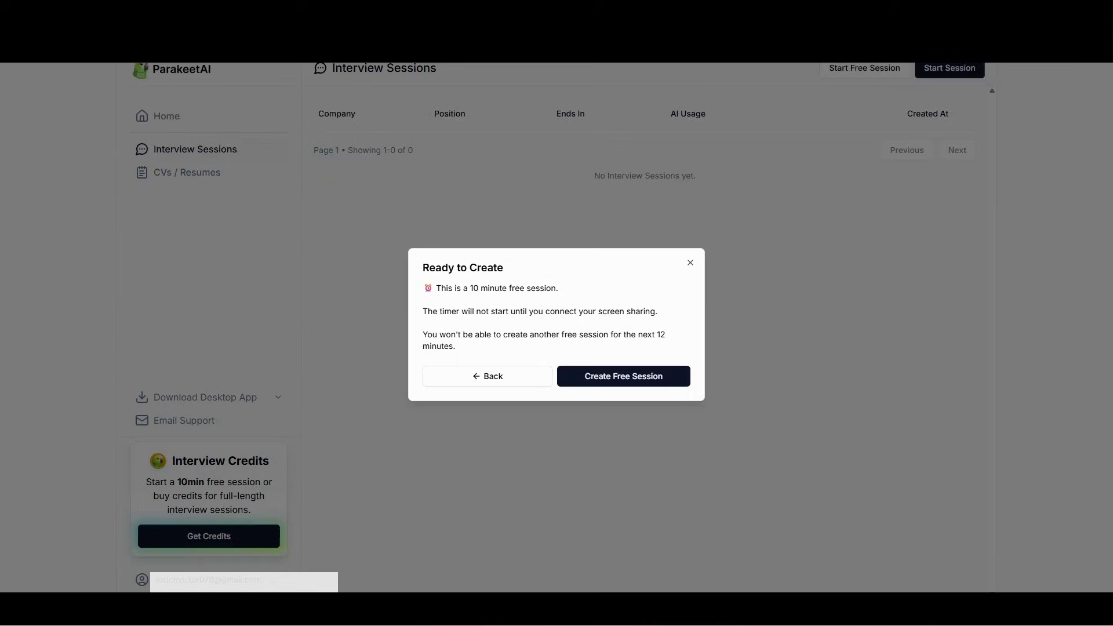
{"action": "left_click", "coordinate": [608, 378]}
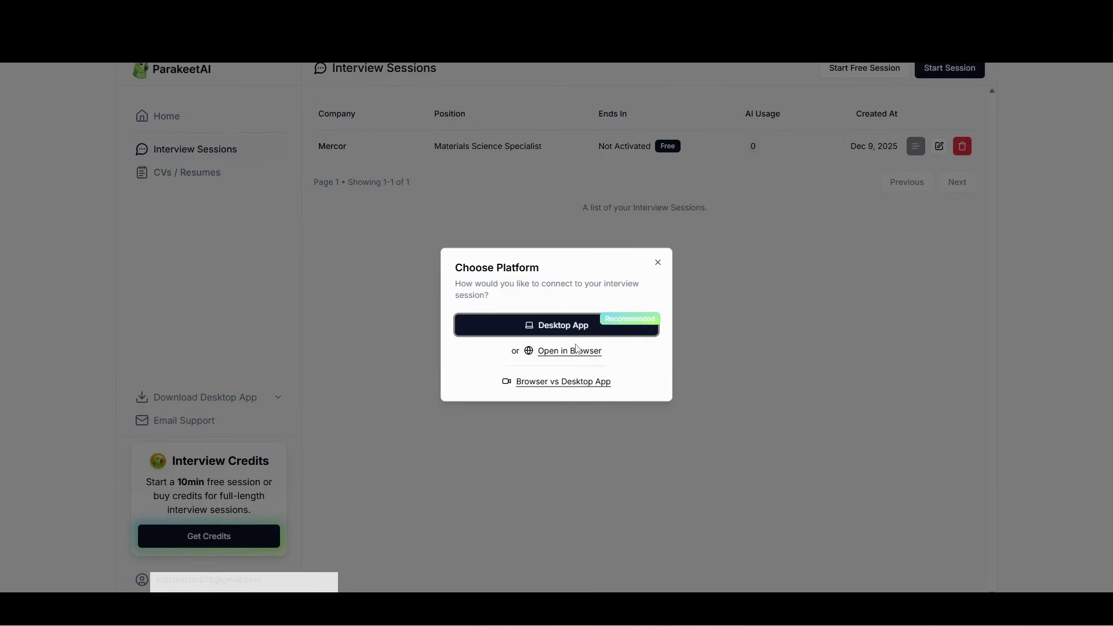
Step: Activate the ParakeetAI session in the browser and share the 'Mercor | Take Interview' tab with audio
{"action": "left_click", "coordinate": [551, 352]}
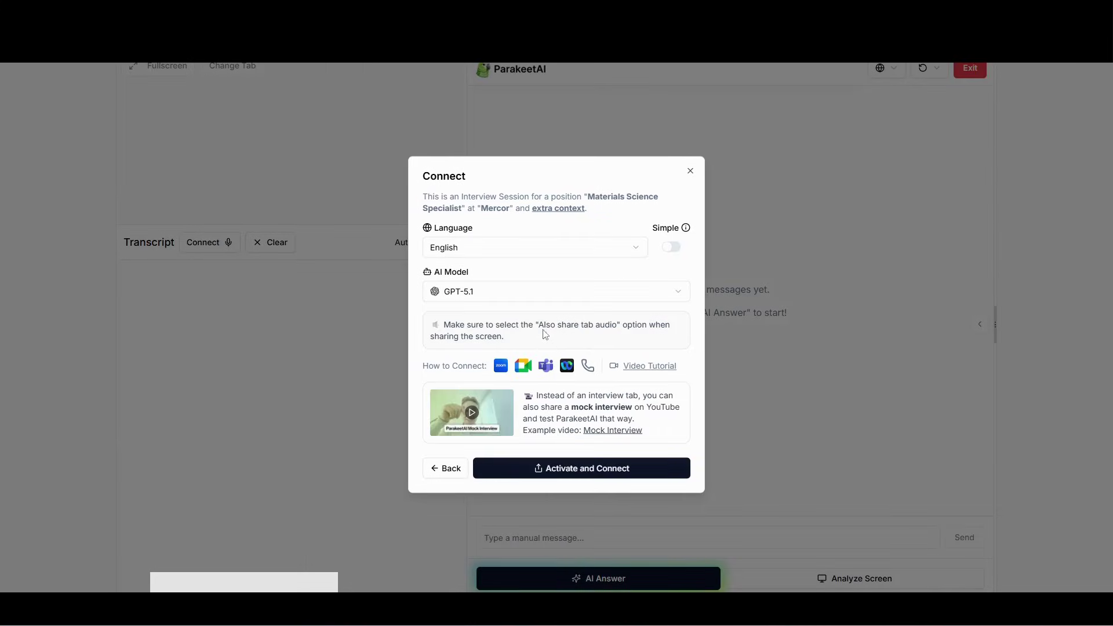
{"action": "left_click", "coordinate": [531, 473]}
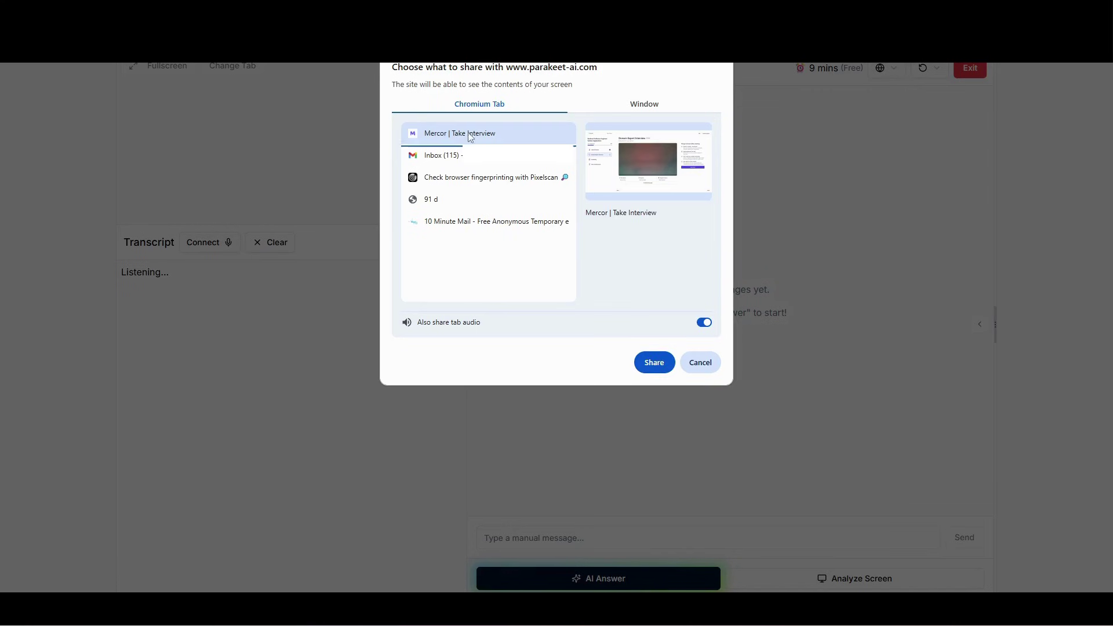
{"action": "left_click", "coordinate": [653, 364]}
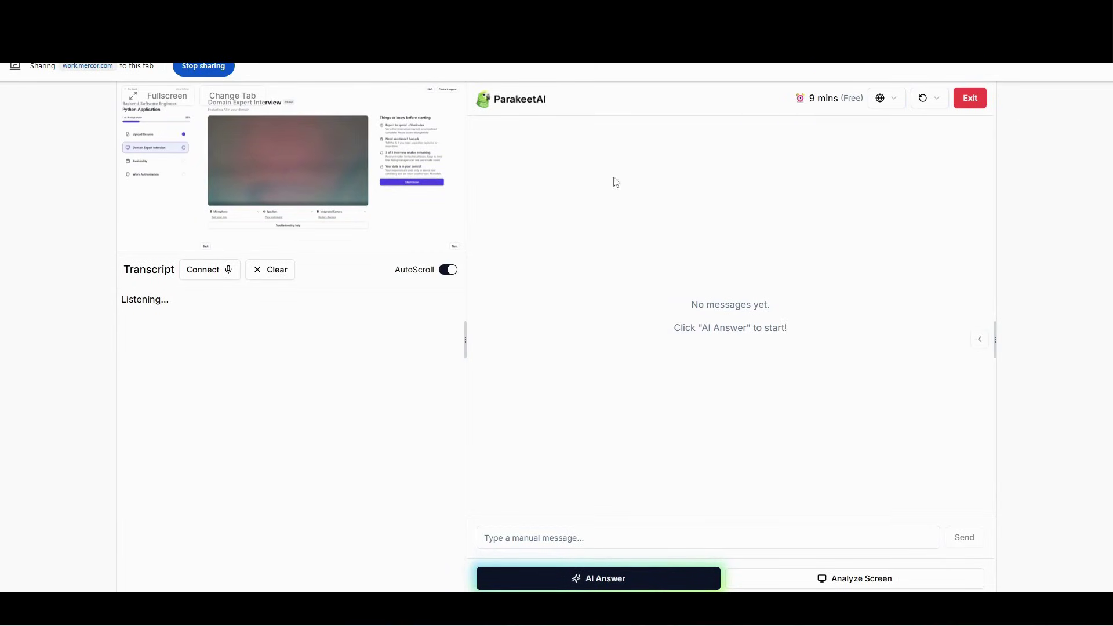
Step: Bring the work.mercor.com Domain Expert Interview tab to the front
{"action": "mouse_move", "coordinate": [831, 103]}
{"action": "left_click", "coordinate": [255, 34]}
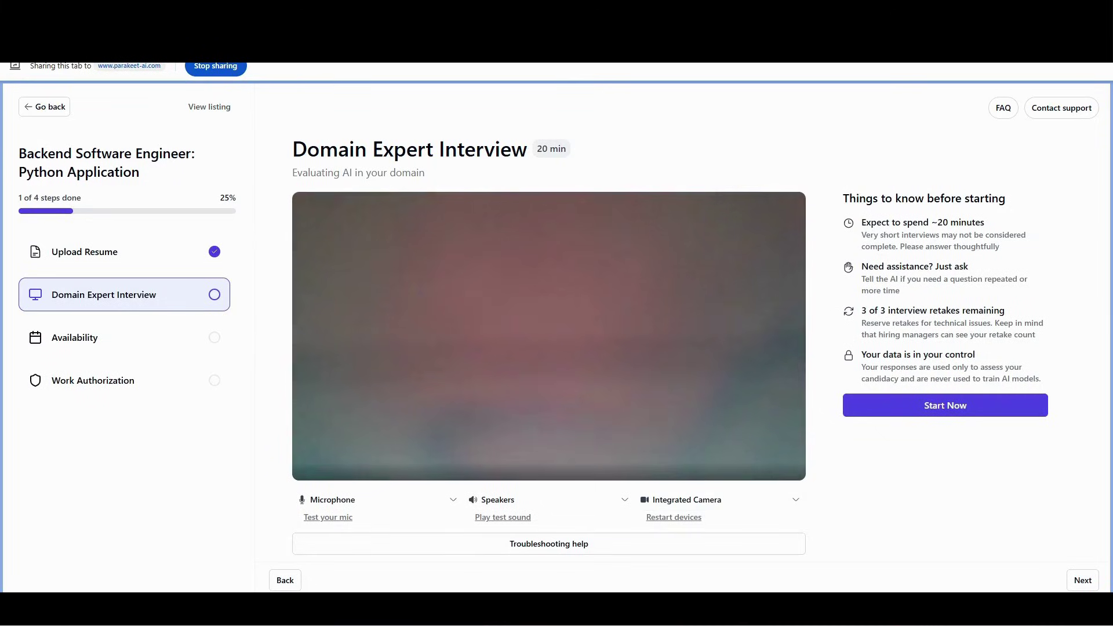
Step: Start the Mercor Domain Expert Interview, then return to ParakeetAI's live transcript
{"action": "left_click", "coordinate": [923, 406]}
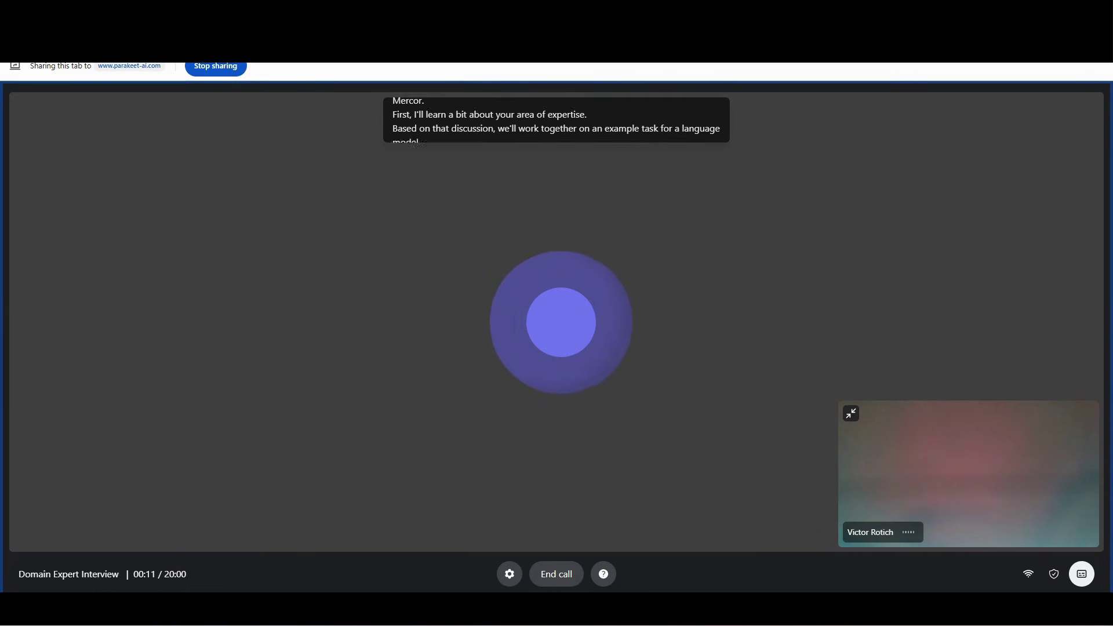
{"action": "left_click", "coordinate": [585, 35]}
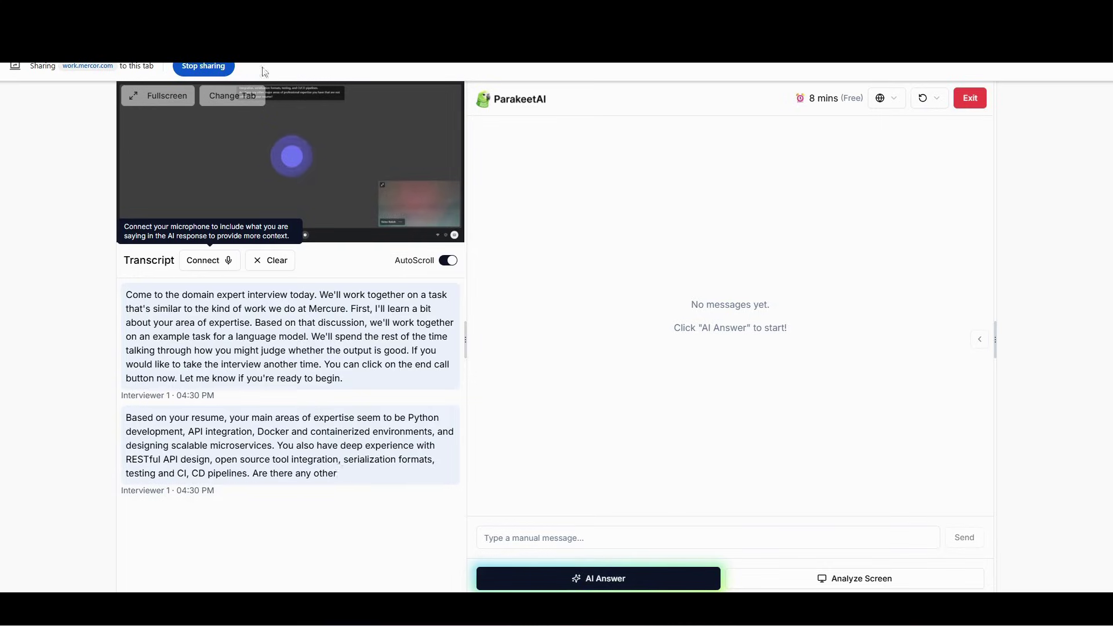
Step: Check the call, then generate an AI answer on expertise beyond the resume and return to Mercor
{"action": "left_click", "coordinate": [232, 97]}
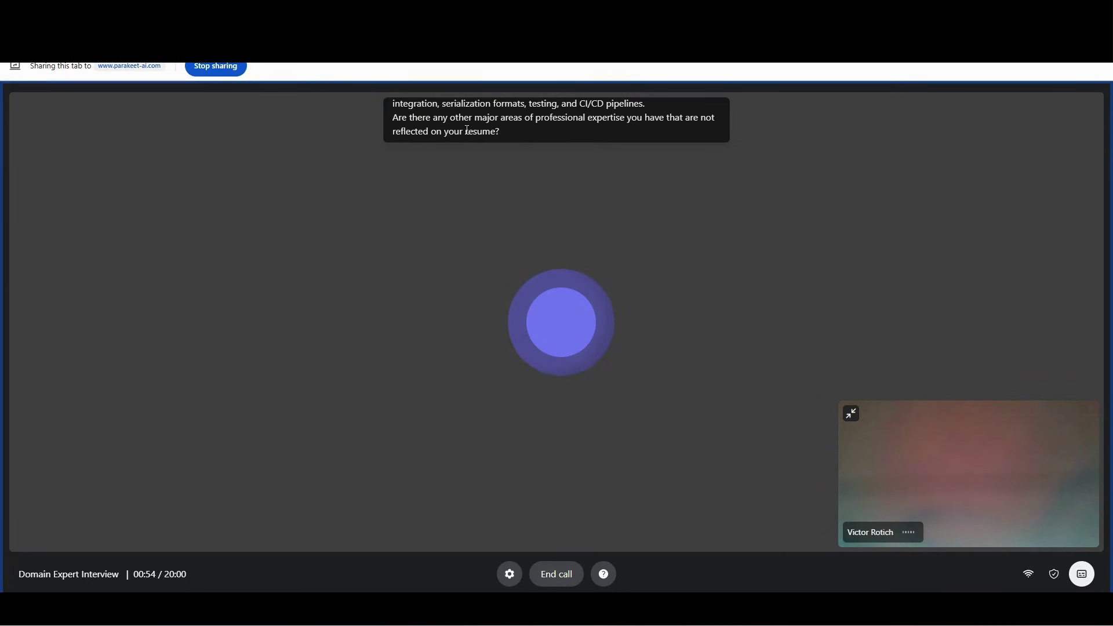
{"action": "key", "text": "ctrl+Tab"}
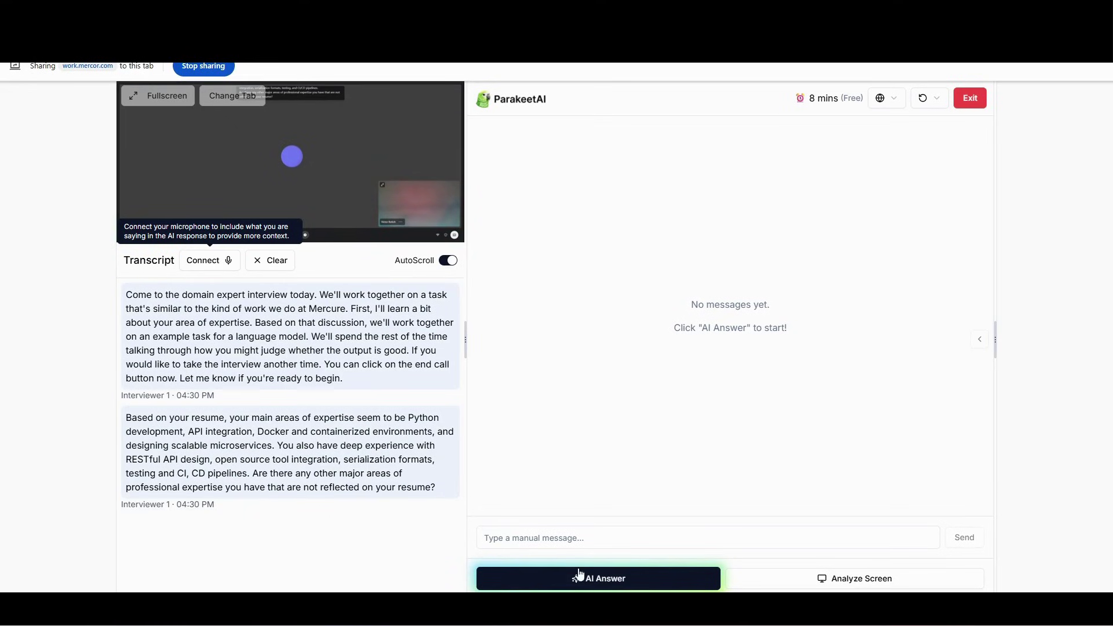
{"action": "left_click", "coordinate": [605, 580]}
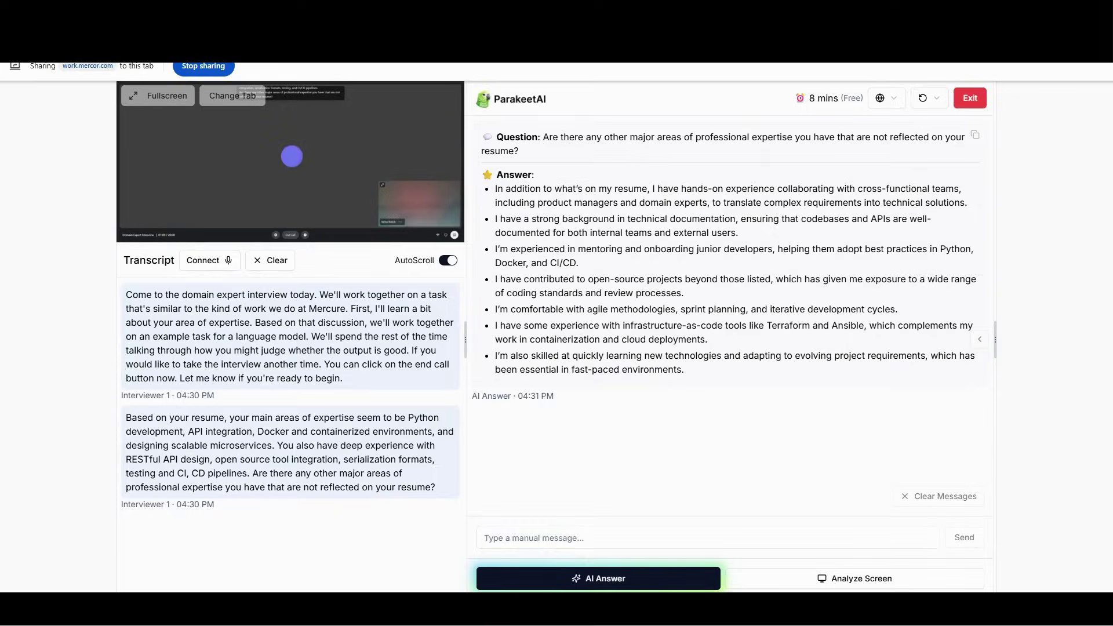
{"action": "key", "text": "alt+Tab"}
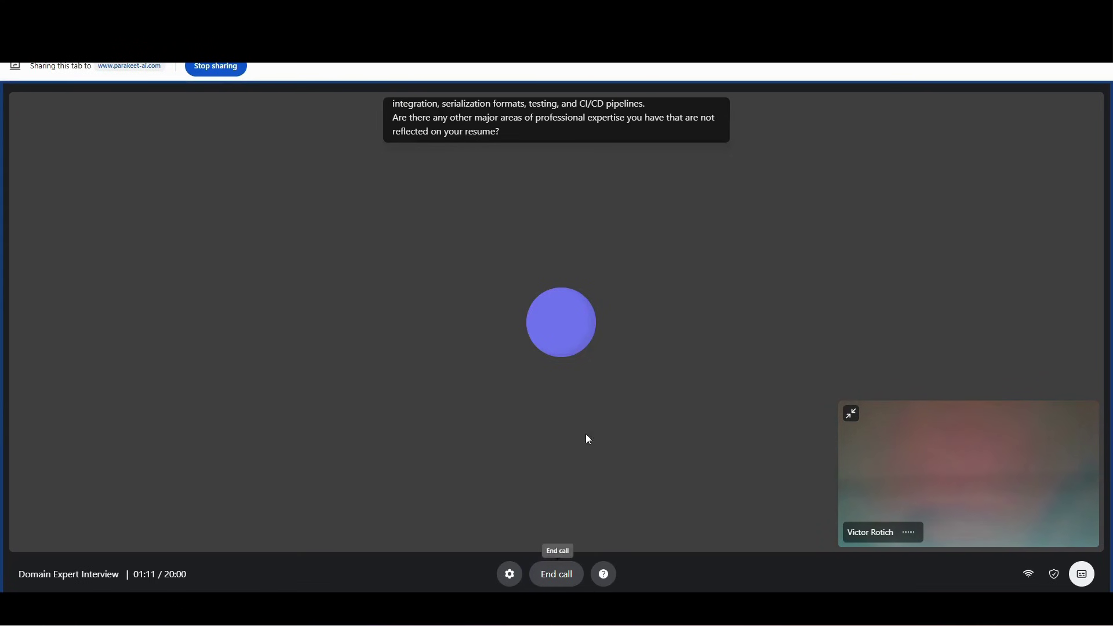
Step: End and confirm leaving the Mercor call, then return to ParakeetAI's bullet-point answer
{"action": "left_click", "coordinate": [559, 575]}
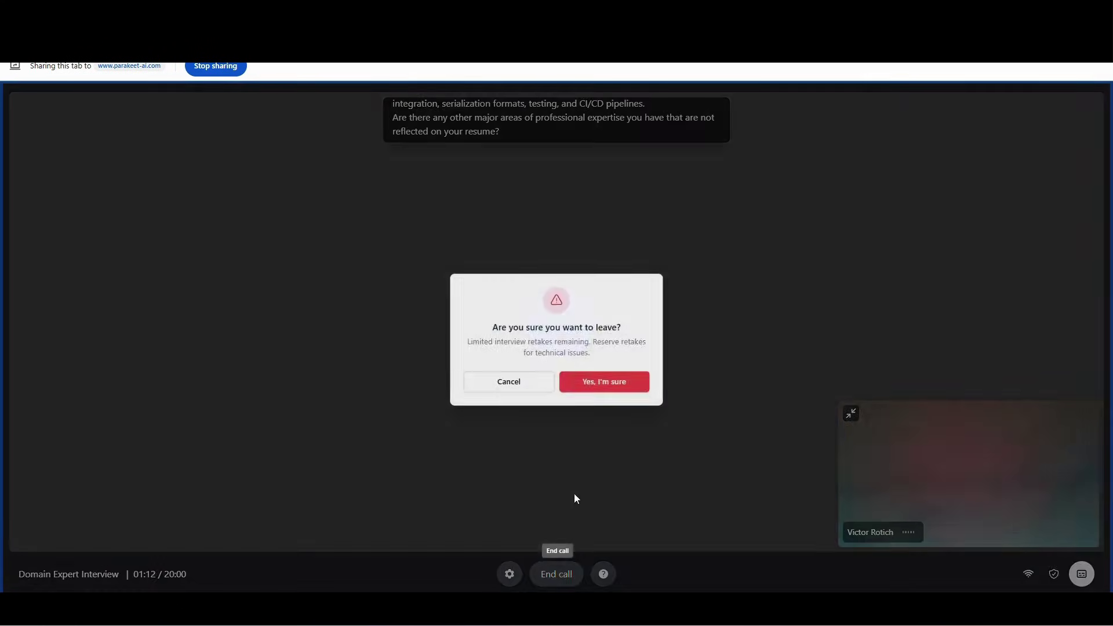
{"action": "left_click", "coordinate": [584, 387]}
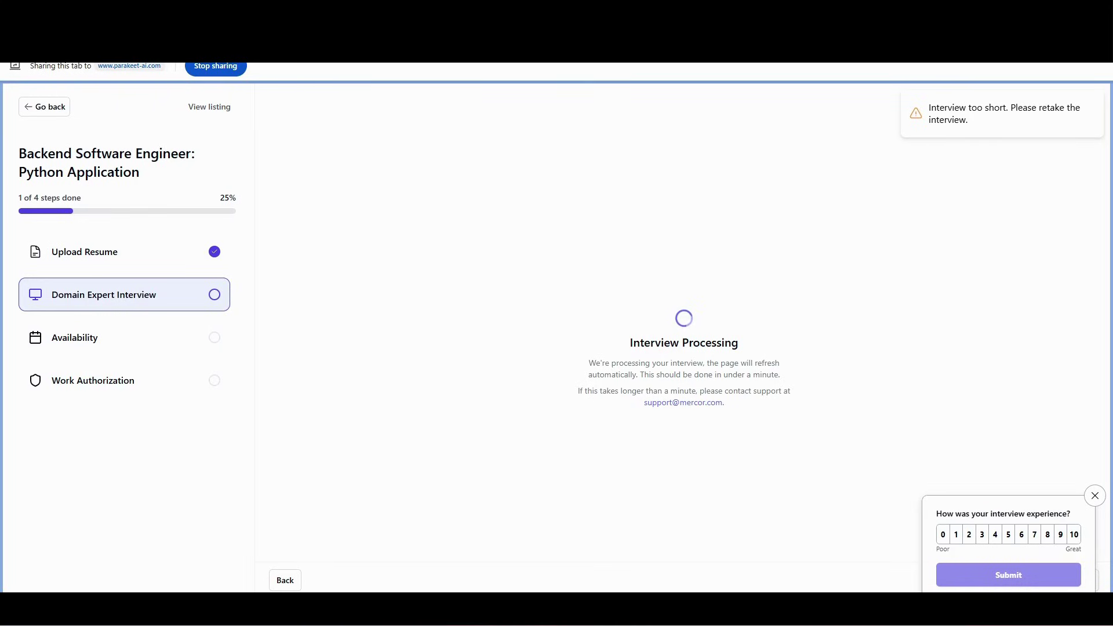
{"action": "key", "text": "ctrl+Tab"}
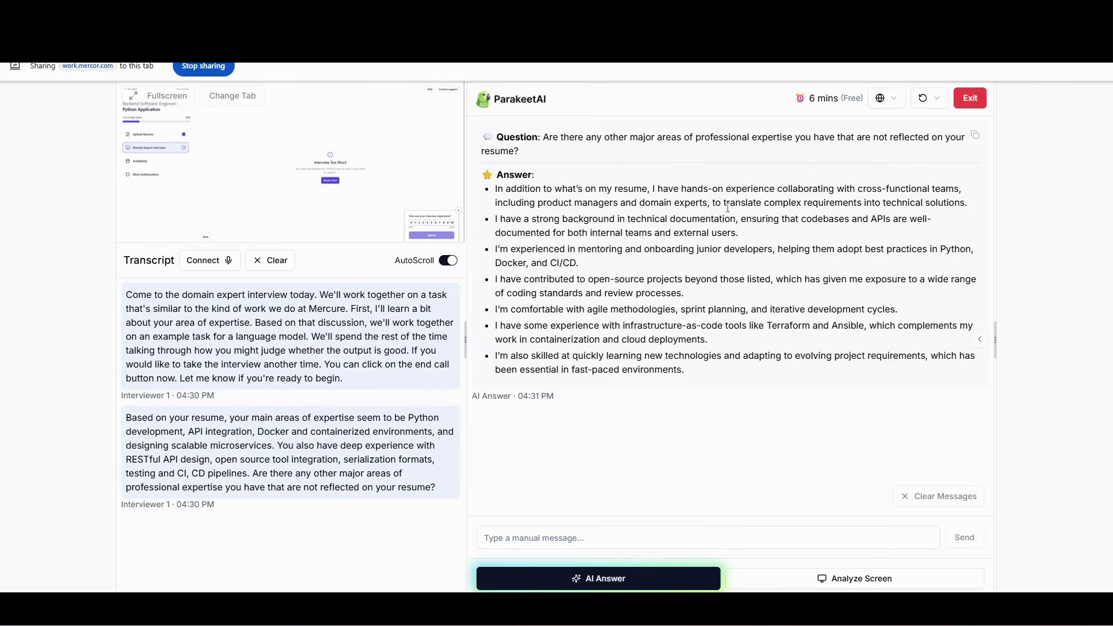
{"action": "mouse_move", "coordinate": [826, 109]}
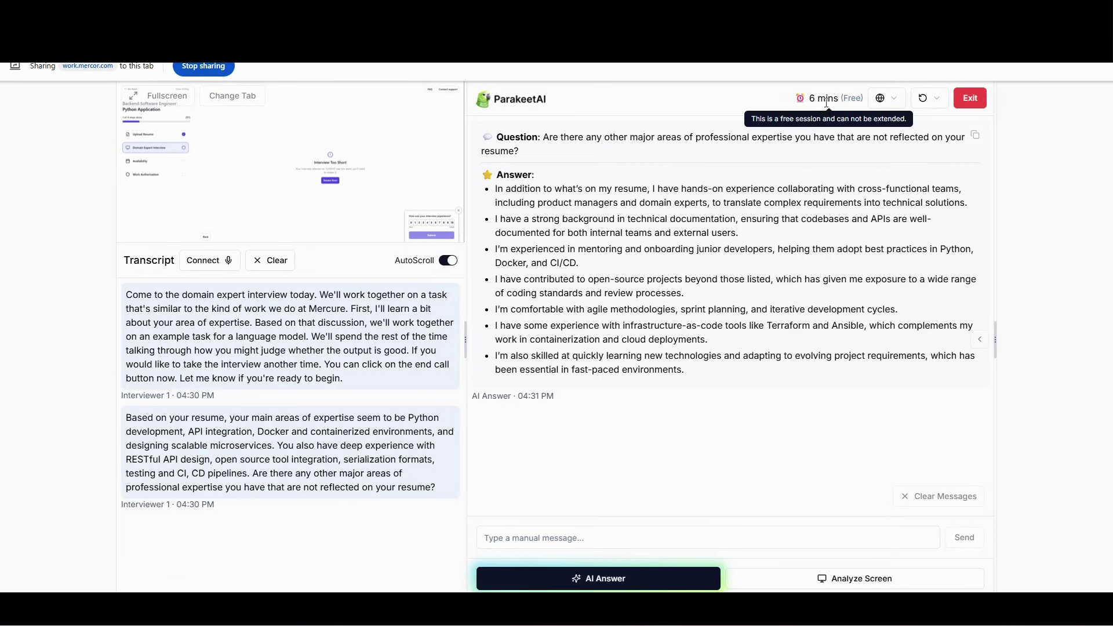